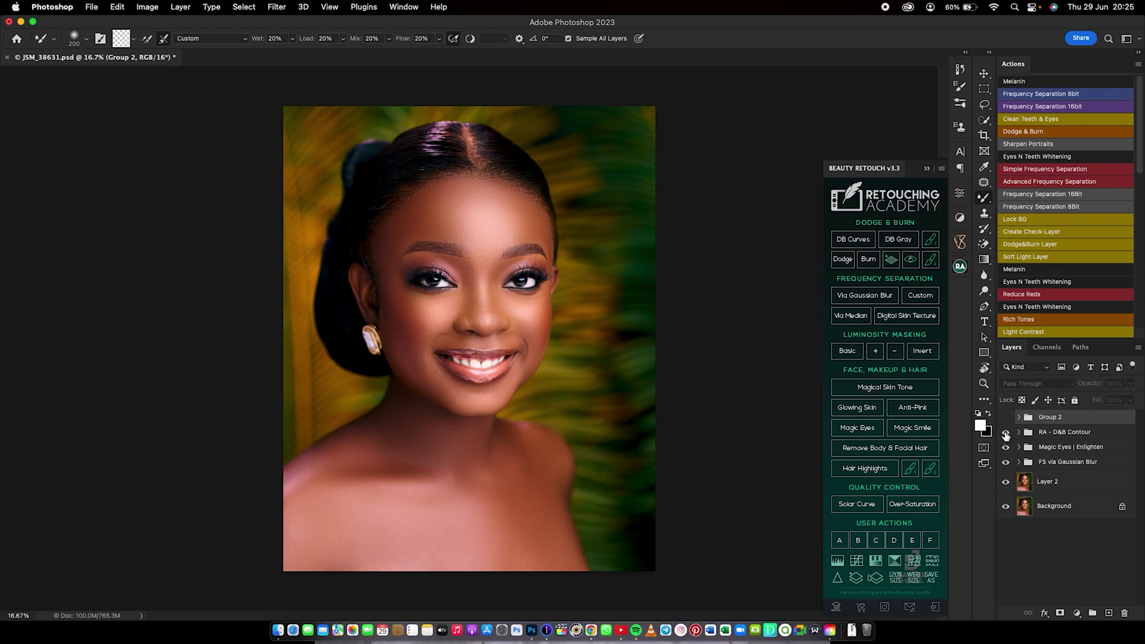
Step: Hide the retouching groups and examine the portrait with and without Layer 2 over the Background
left_click(1006, 448)
left_click(1006, 481)
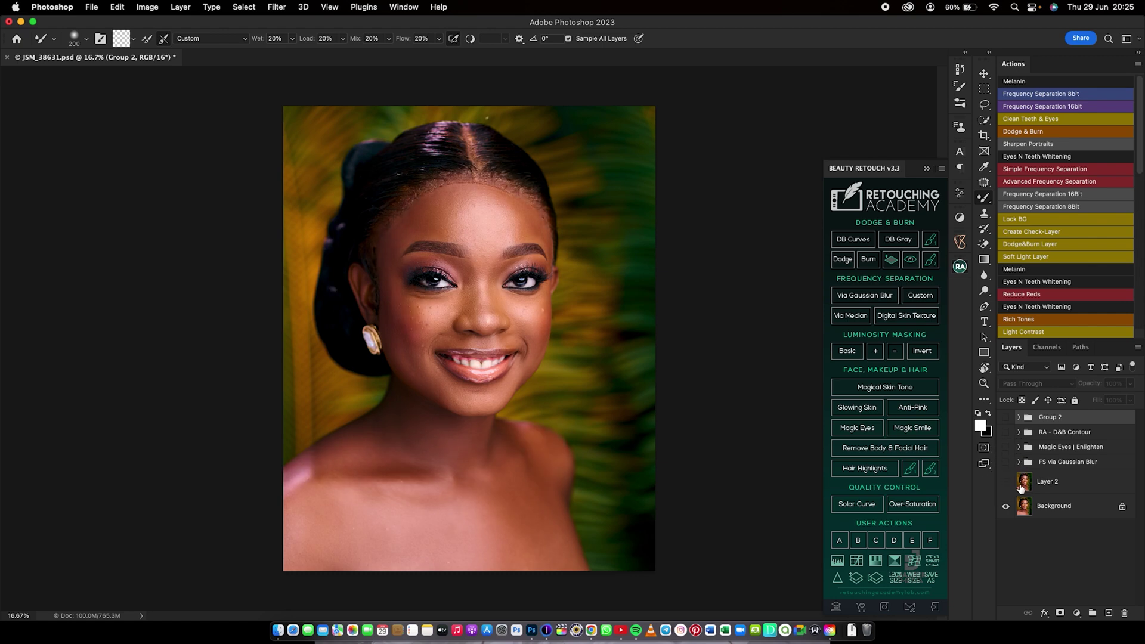
left_click(1005, 482)
left_click(1006, 483)
left_click(1005, 482)
left_click(1005, 483)
left_click(1005, 483)
left_click(1006, 482)
left_click(1005, 482)
left_click(1006, 481)
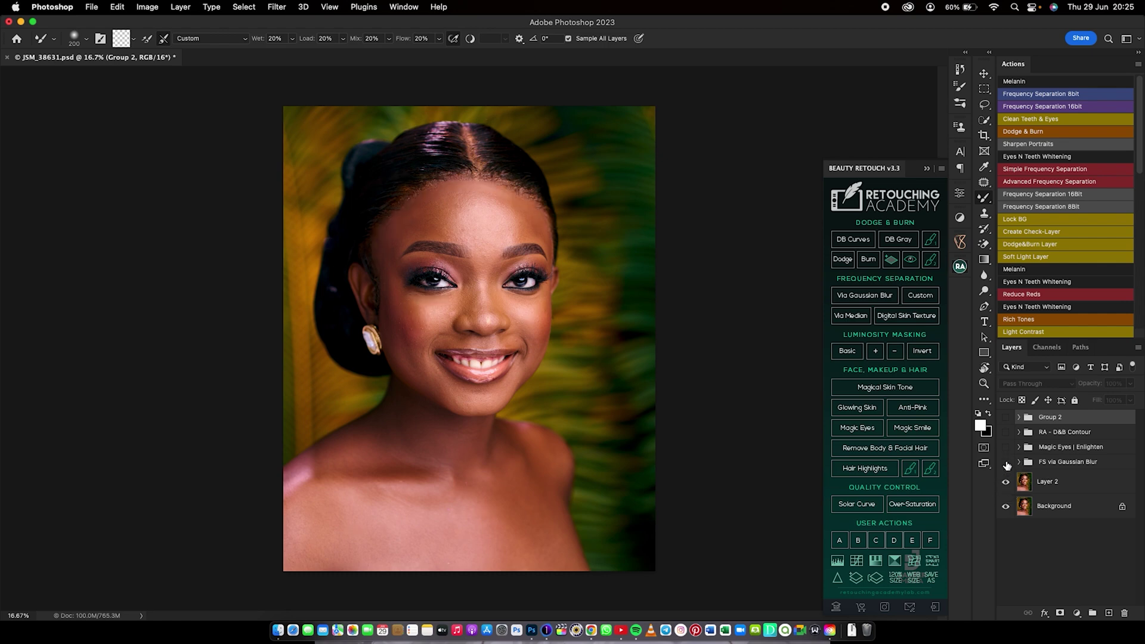
Step: Show the FS via Gaussian Blur group and compare the skin with and without it
left_click(1006, 463)
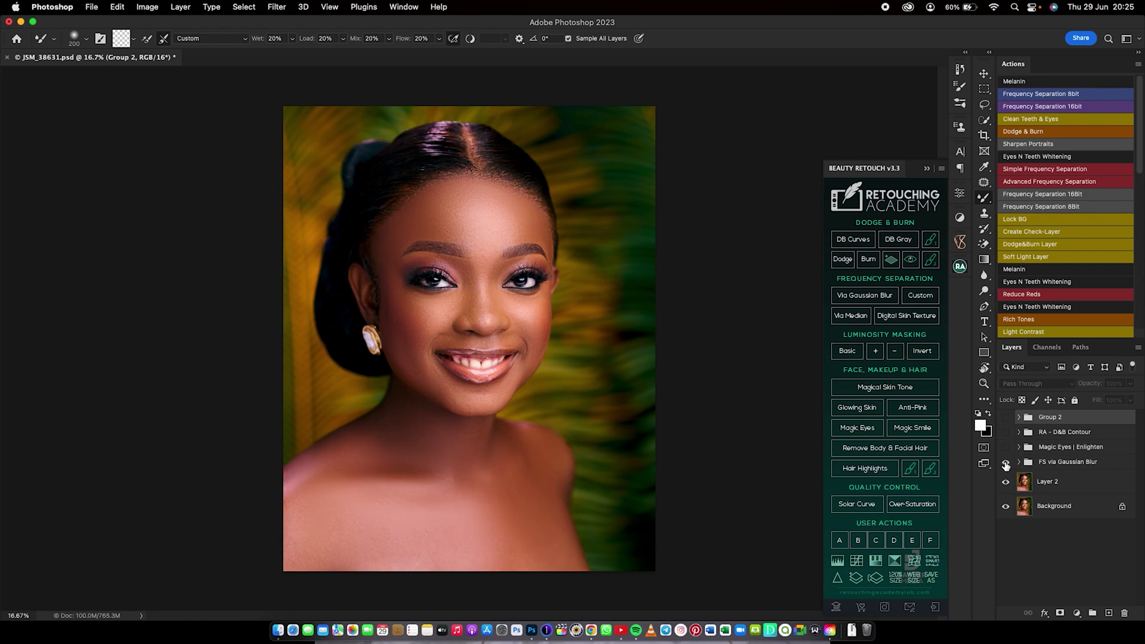
left_click(1006, 464)
left_click(1007, 463)
left_click(1007, 463)
left_click(1007, 462)
Step: Show the Magic Eyes | Enlighten group and examine the portrait with and without the RA - D&B Contour group
left_click(1006, 447)
left_click(1006, 433)
left_click(1006, 434)
left_click(1006, 434)
left_click(1007, 435)
left_click(1006, 434)
left_click(1007, 435)
left_click(1007, 434)
left_click(1006, 434)
left_click(1007, 434)
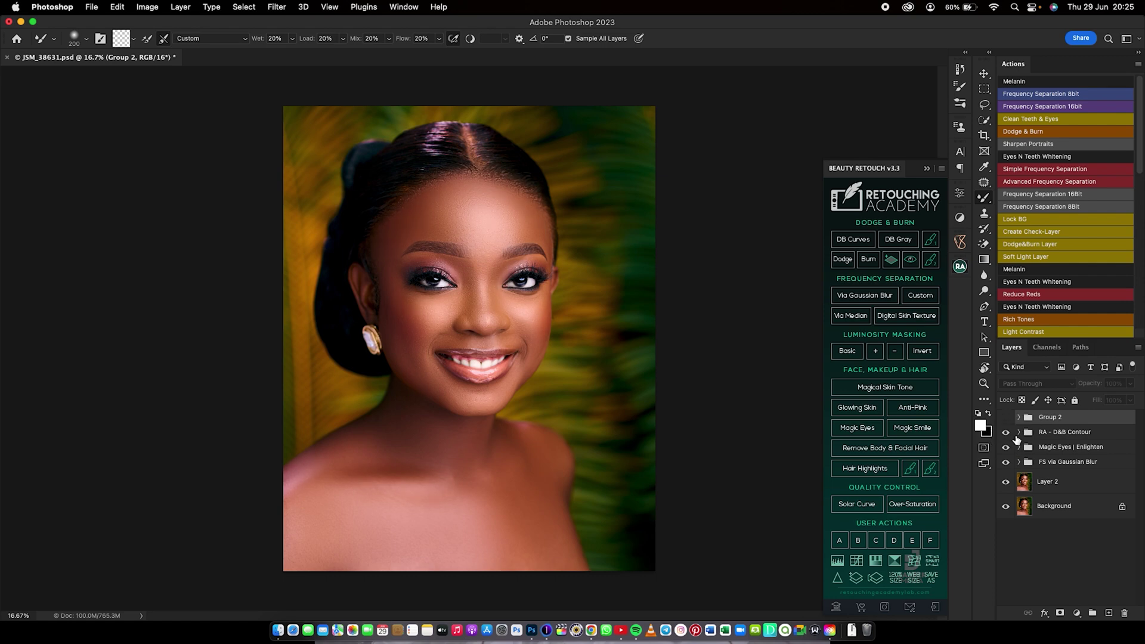
Step: Add a Color Balance adjustment layer above the RA - D&B Contour group and set its midtones Cyan–Red to +5
left_click(1066, 437)
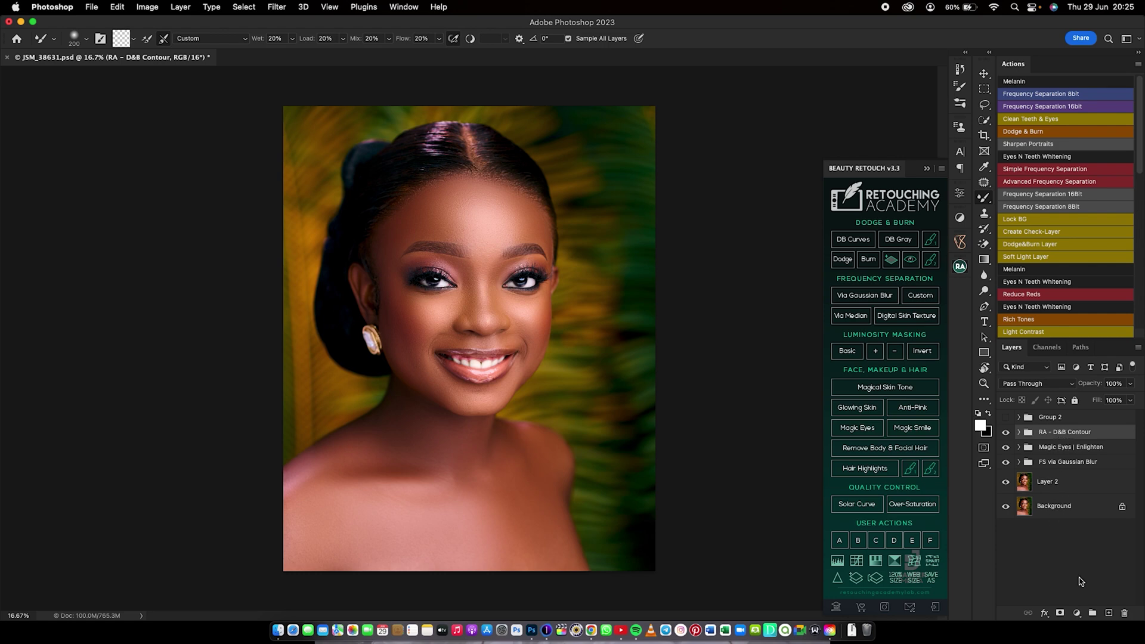
left_click(1076, 613)
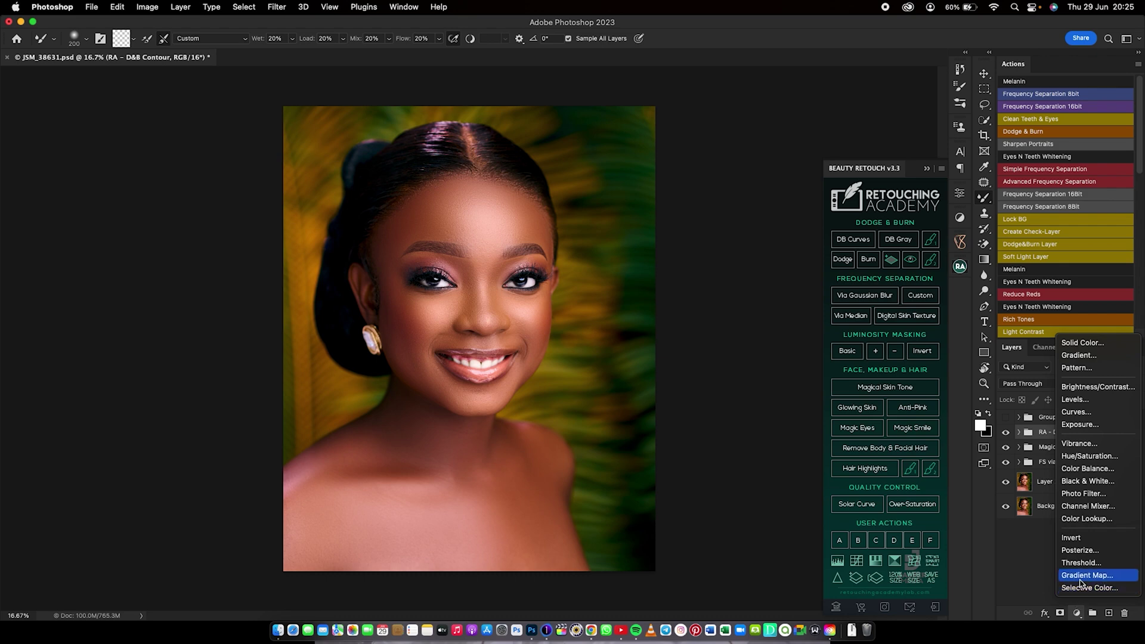
left_click(1074, 471)
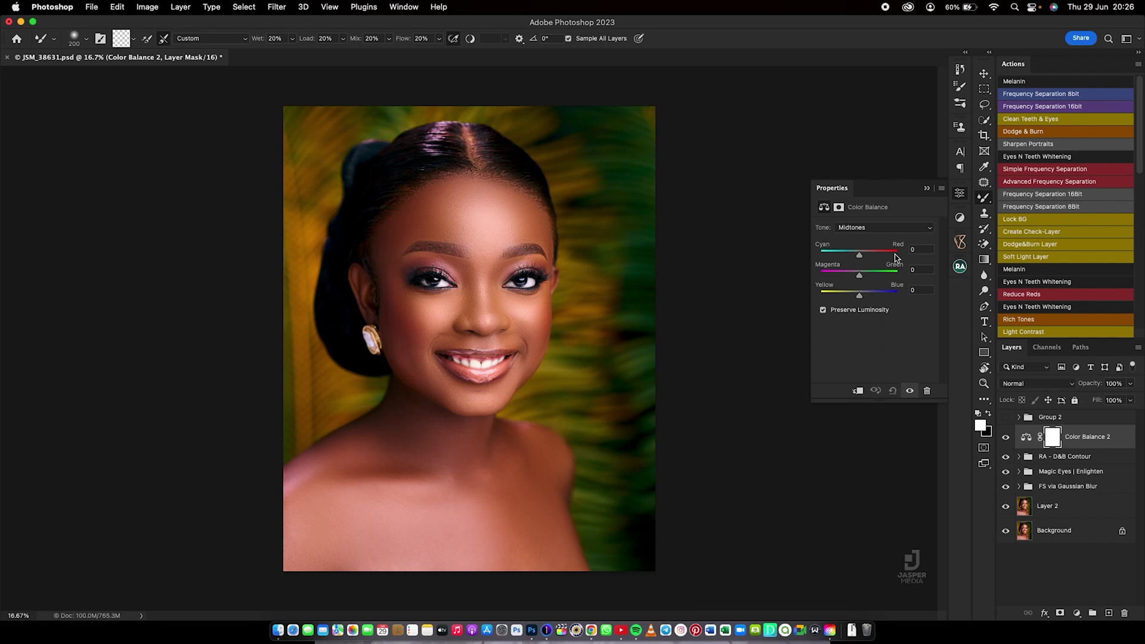
left_click(860, 255)
left_click_drag(860, 255, 842, 258)
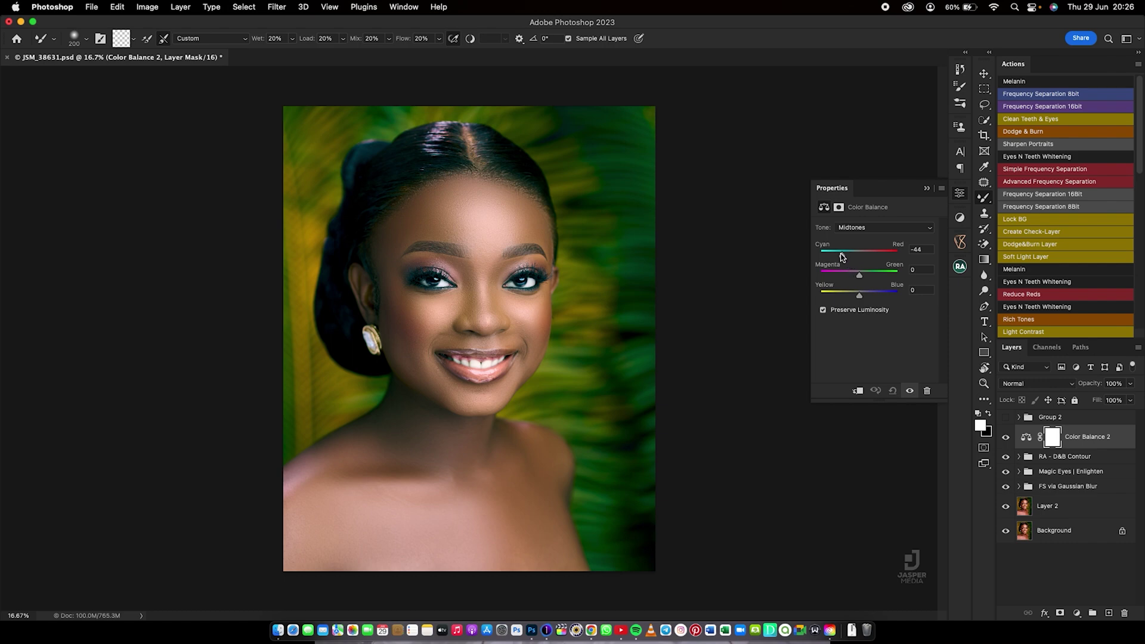
left_click_drag(841, 256, 862, 258)
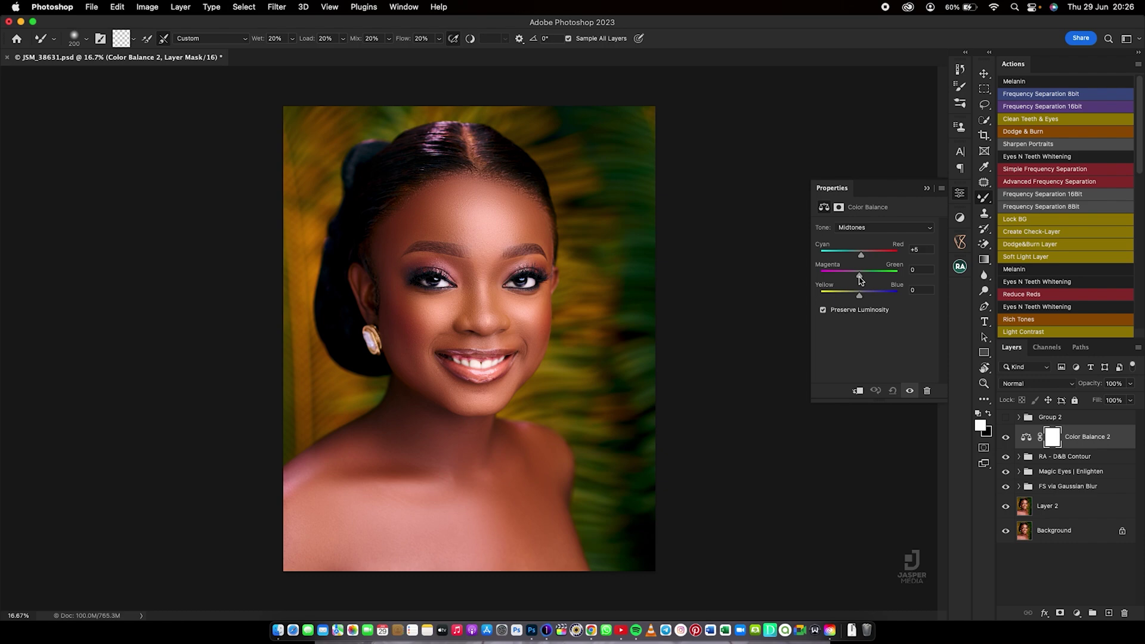
Step: Set the Color Balance midtones to Magenta–Green +2 and Yellow–Blue -5, and compare the photo with the layer off
left_click_drag(859, 278, 856, 278)
left_click_drag(857, 277, 860, 278)
left_click(860, 277)
left_click_drag(860, 299, 857, 299)
left_click(1006, 441)
left_click(1005, 441)
left_click(1006, 442)
left_click(1006, 441)
Step: Set the Color Balance highlights to Cyan–Red +1
left_click(859, 230)
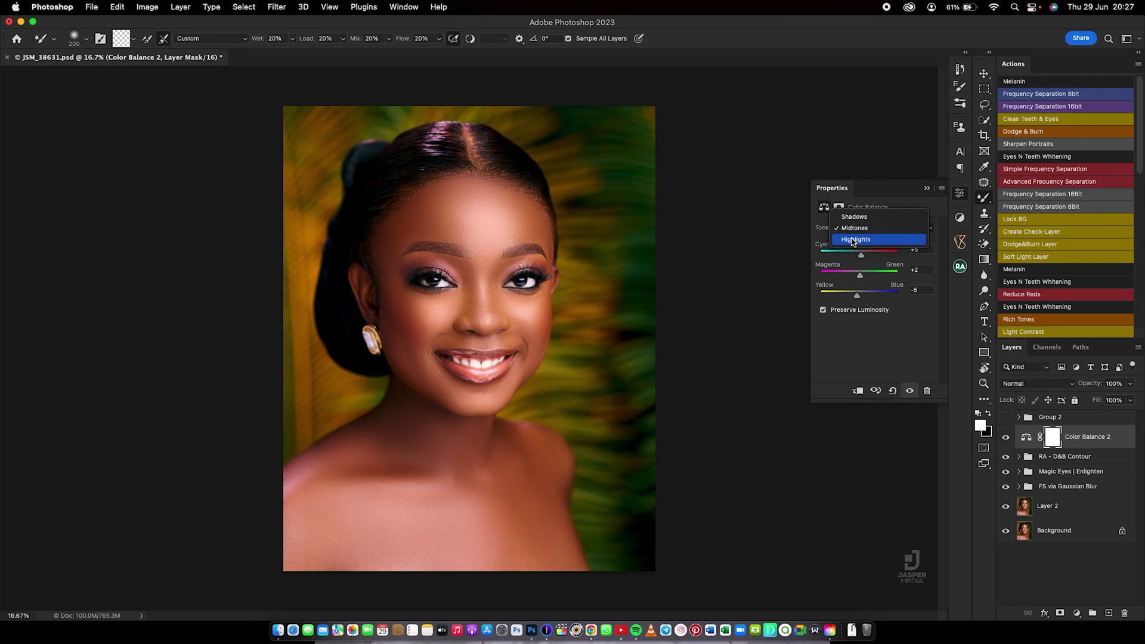
left_click(859, 240)
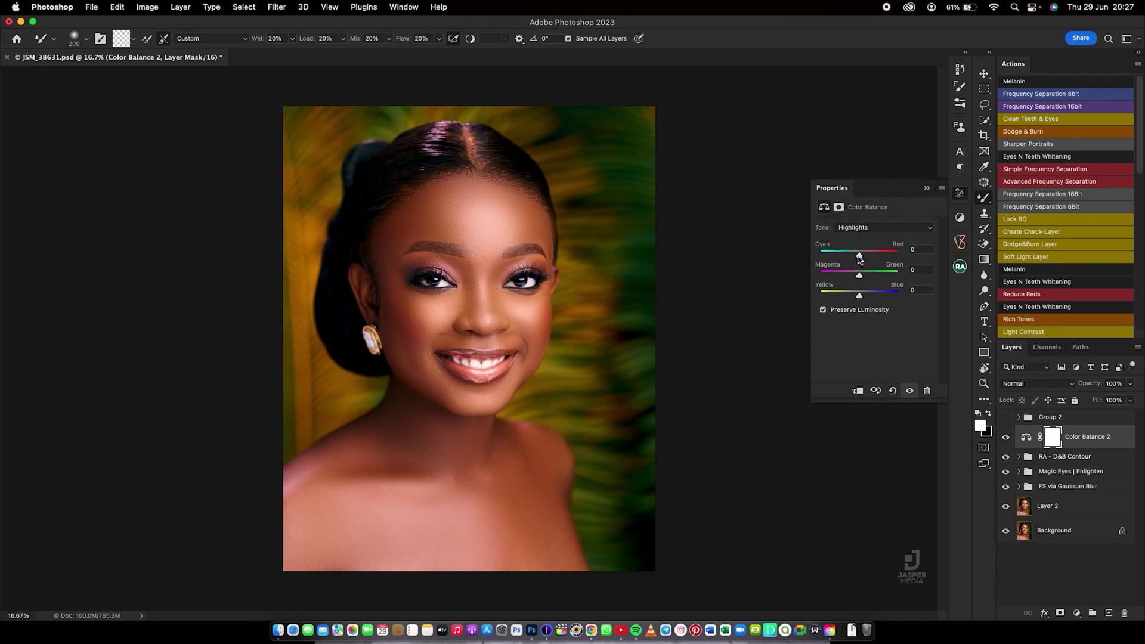
left_click_drag(859, 256, 853, 257)
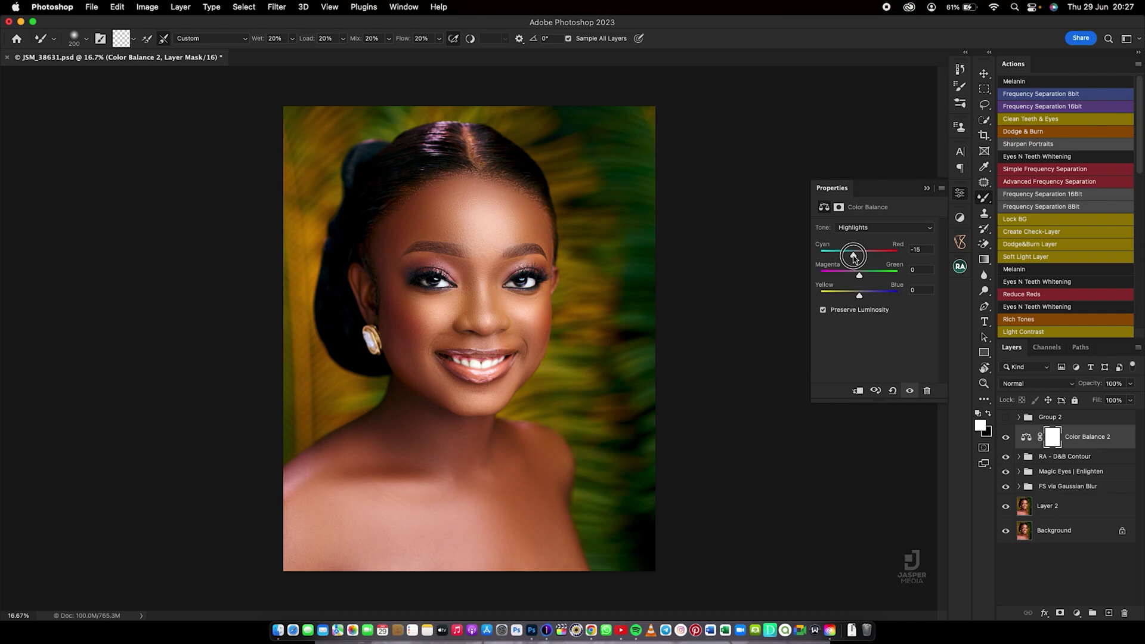
left_click_drag(855, 258, 860, 257)
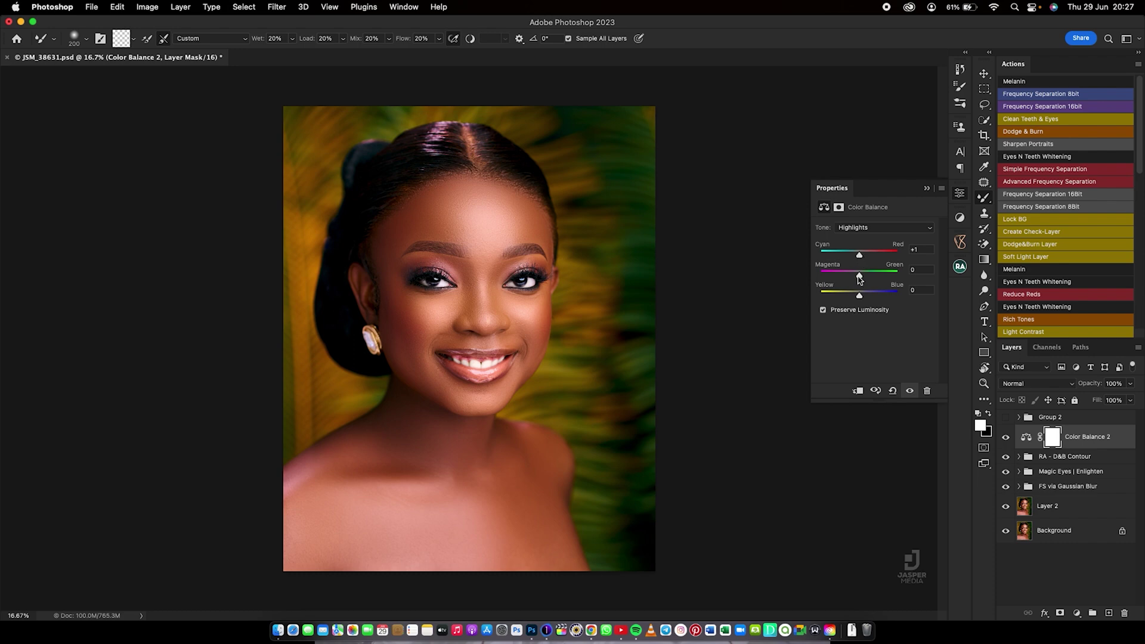
Step: Set the Color Balance highlights to Magenta–Green +2 and Yellow–Blue +5, and compare the photo with the layer off
left_click_drag(859, 275, 860, 276)
left_click_drag(863, 277, 861, 278)
left_click_drag(860, 297, 862, 299)
left_click_drag(862, 298, 860, 301)
left_click_drag(860, 299, 863, 301)
left_click(861, 300)
left_click(1007, 440)
left_click(1006, 439)
left_click(1006, 440)
left_click(1006, 439)
Step: Set the Color Balance shadows to Cyan–Red +2, Magenta–Green -2 and Yellow–Blue -1
left_click(853, 228)
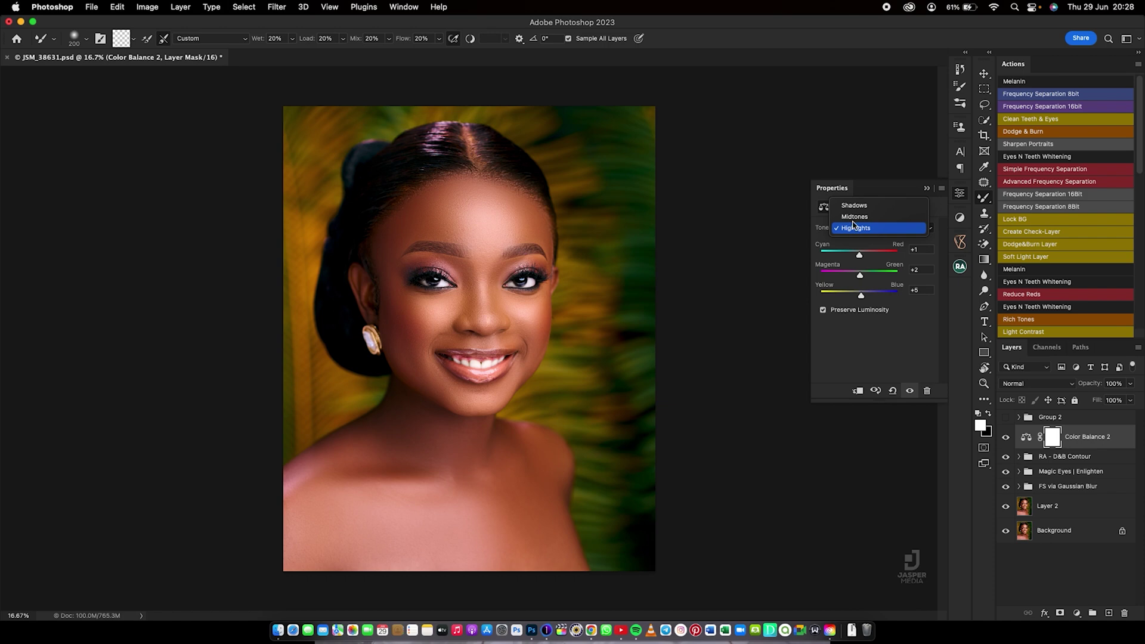
left_click(853, 206)
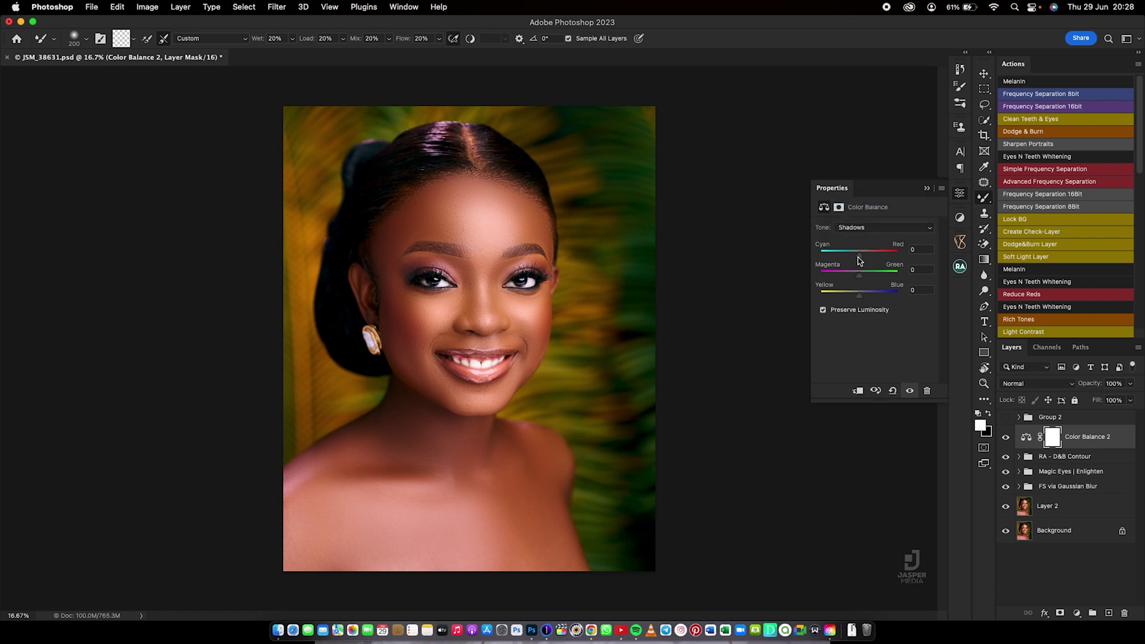
left_click_drag(860, 259, 861, 259)
left_click(860, 259)
left_click_drag(861, 258, 861, 259)
left_click(859, 276)
left_click_drag(860, 278, 860, 301)
Step: Examine the portrait's skin tone and background with and without the Color Balance layer
left_click(1006, 440)
left_click(1007, 441)
left_click(1006, 440)
left_click(1006, 441)
left_click(1007, 441)
left_click(1007, 441)
left_click(1005, 440)
double_click(1005, 440)
double_click(1006, 439)
left_click(1006, 439)
left_click(1007, 439)
left_click(1007, 438)
Step: Add a Selective Color adjustment layer above the Color Balance layer
left_click(1075, 614)
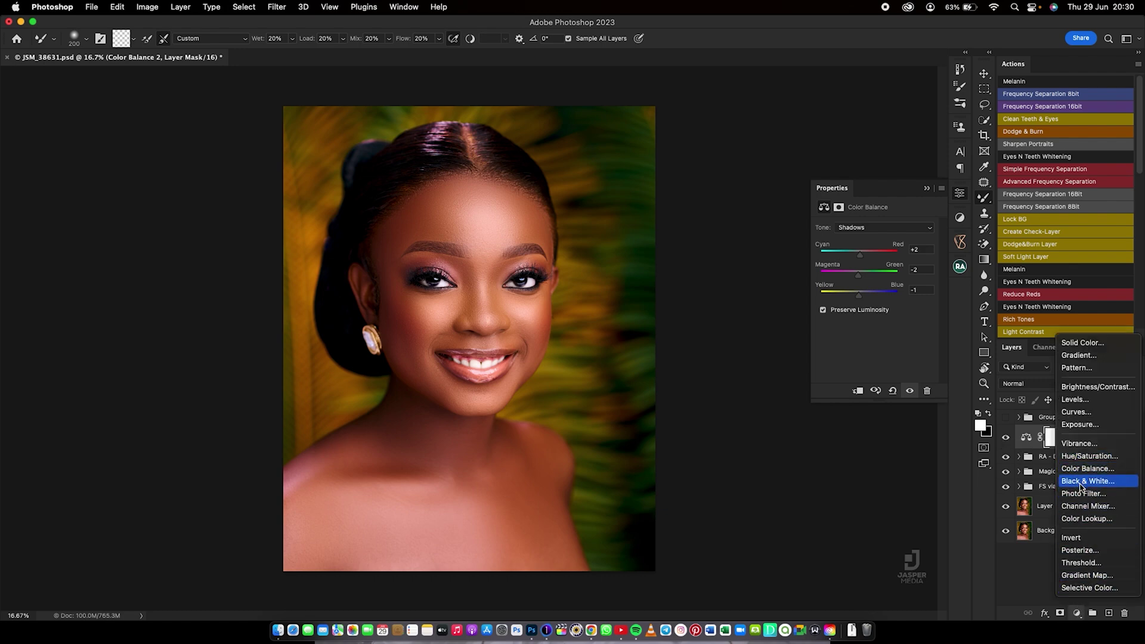
left_click(1081, 586)
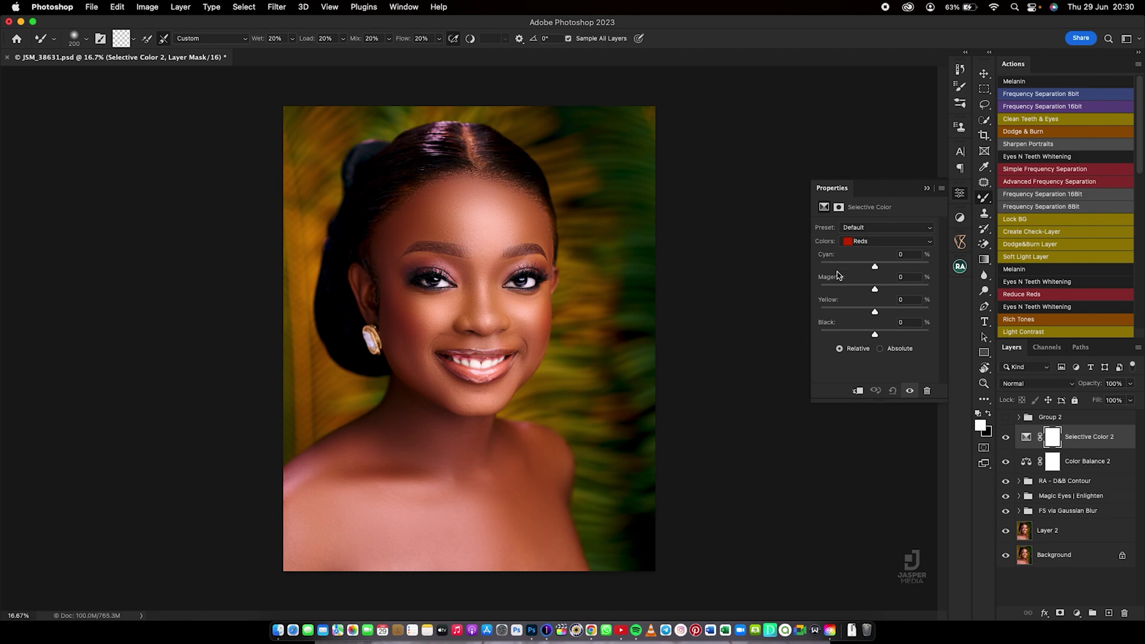
left_click_drag(875, 270, 870, 267)
left_click_drag(870, 267, 865, 269)
left_click(906, 255)
type("0")
Step: Set the Selective Color neutrals to Cyan -3, Magenta +1, Yellow +2 and Black +1, and compare the photo with the layer off
left_click(859, 241)
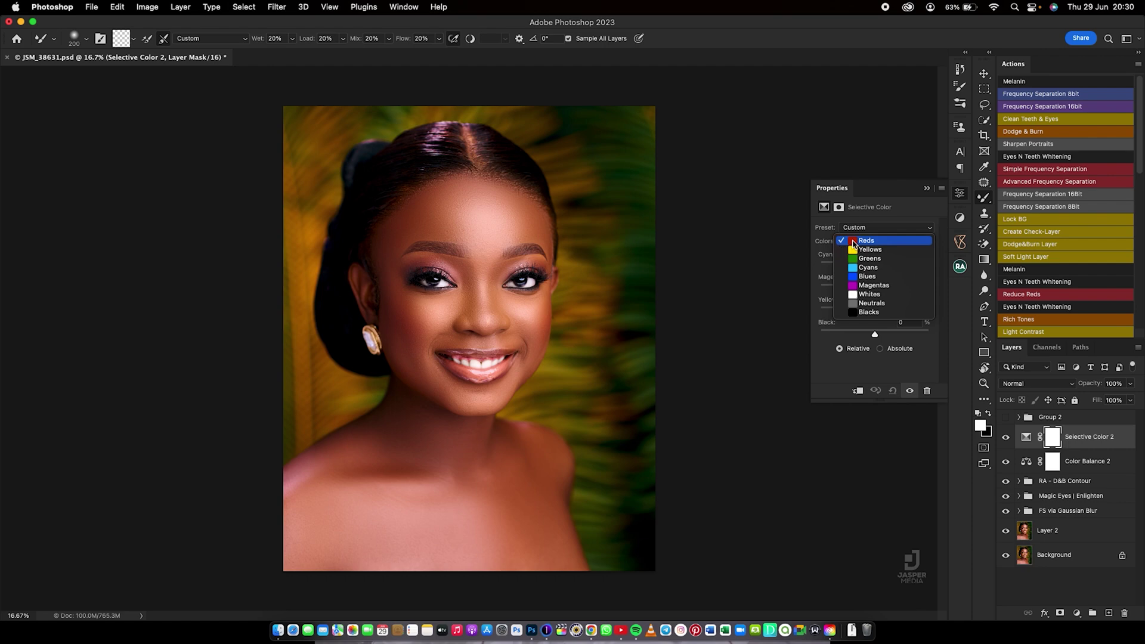
left_click(864, 304)
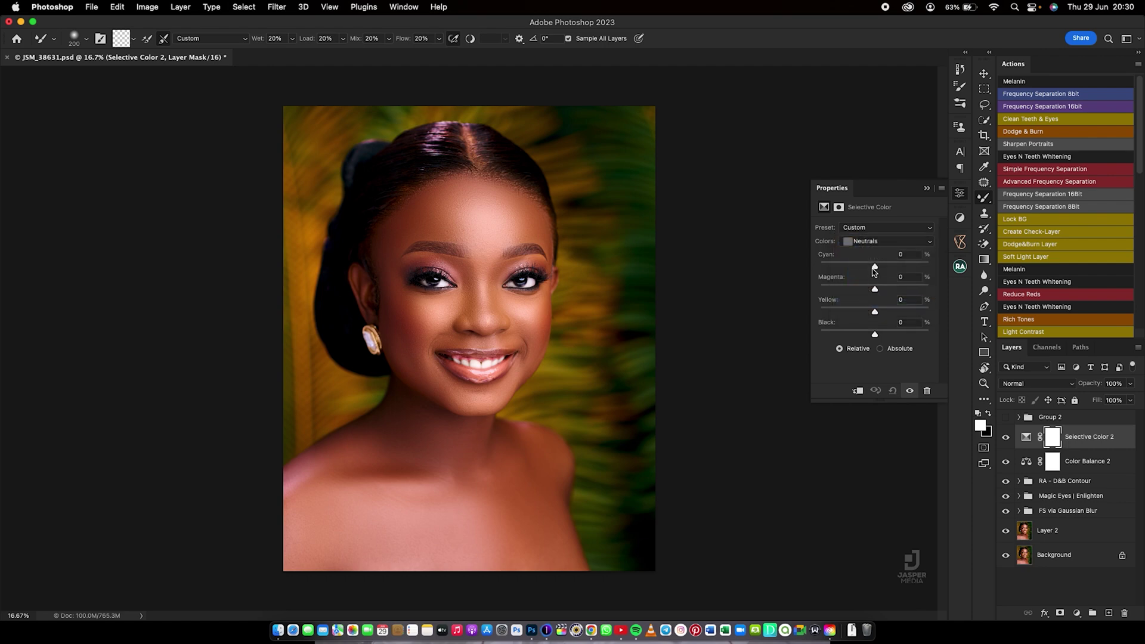
mouse_move(875, 268)
left_mouse_down()
mouse_move(862, 271)
mouse_move(891, 270)
mouse_move(874, 272)
left_mouse_up()
left_click_drag(875, 291, 875, 291)
left_click_drag(873, 290, 876, 291)
left_click_drag(874, 311, 875, 338)
left_click(1006, 438)
left_click(1007, 440)
left_click(1007, 440)
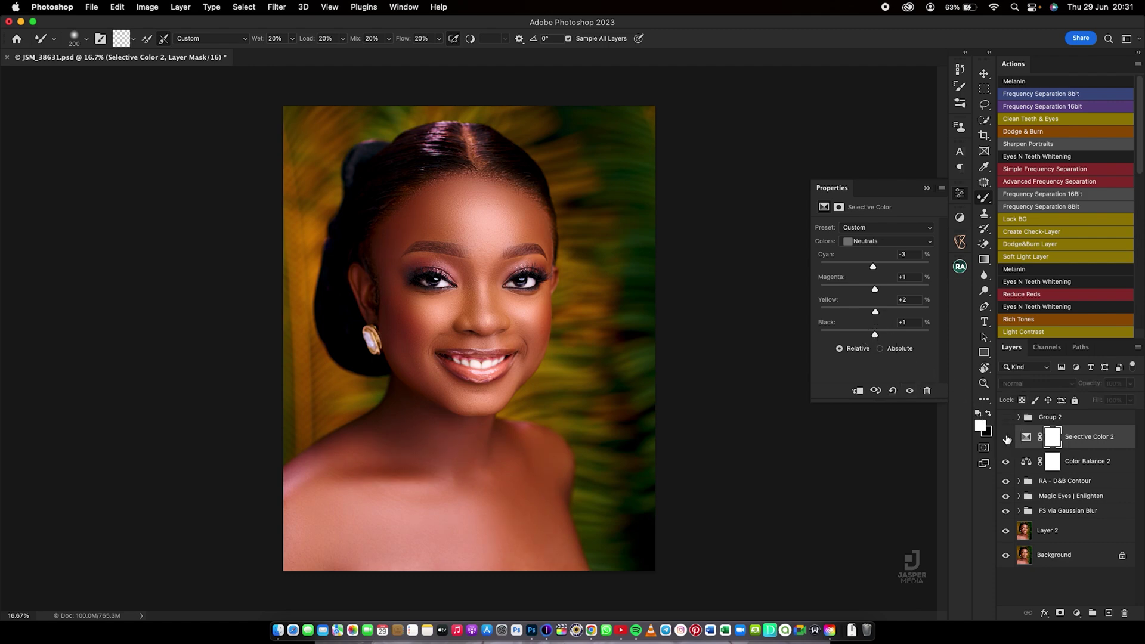
left_click(1007, 440)
left_click(1006, 442)
left_click(1005, 440)
Step: Add a Levels adjustment layer, lower its white input level slightly and set its black input level to 2
left_click(1076, 613)
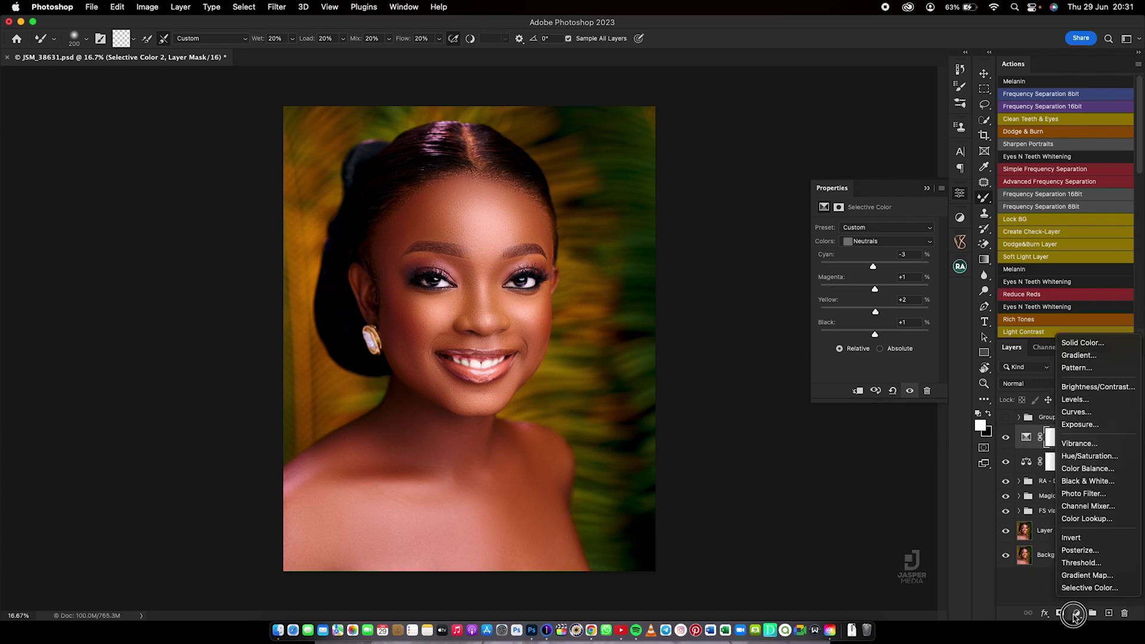
left_click(1070, 400)
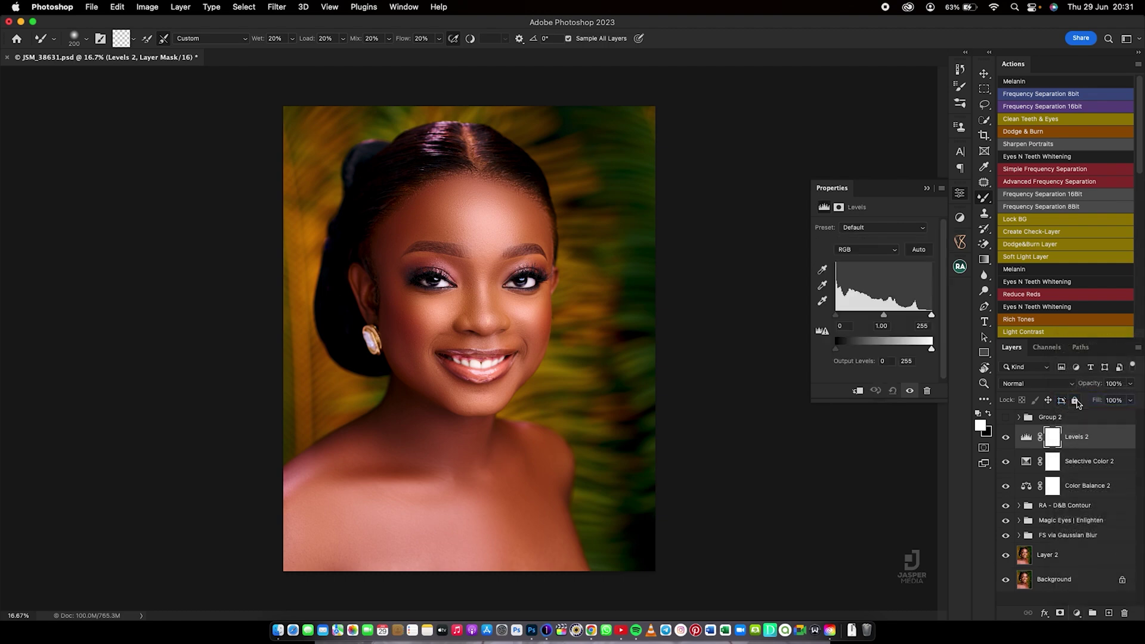
left_click_drag(932, 317, 928, 318)
left_click(837, 317)
left_click(846, 326)
type("2")
key("Return")
Step: Group the Levels, Selective Color and Color Balance layers, and compare the photo with the group off
left_click(1087, 487, "shift")
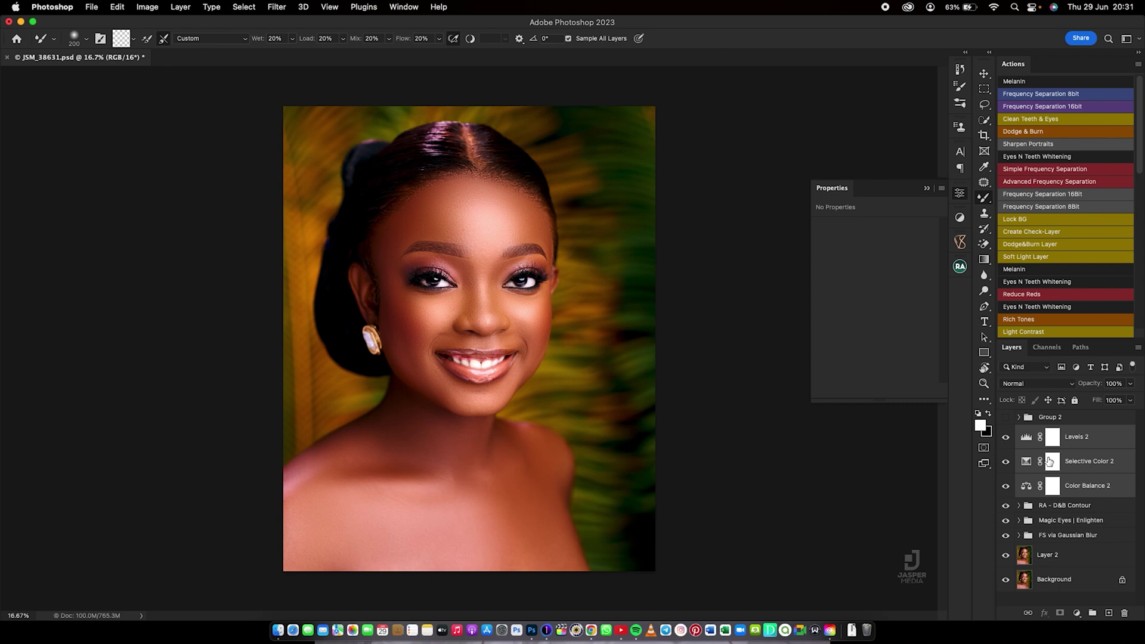
key("super+g")
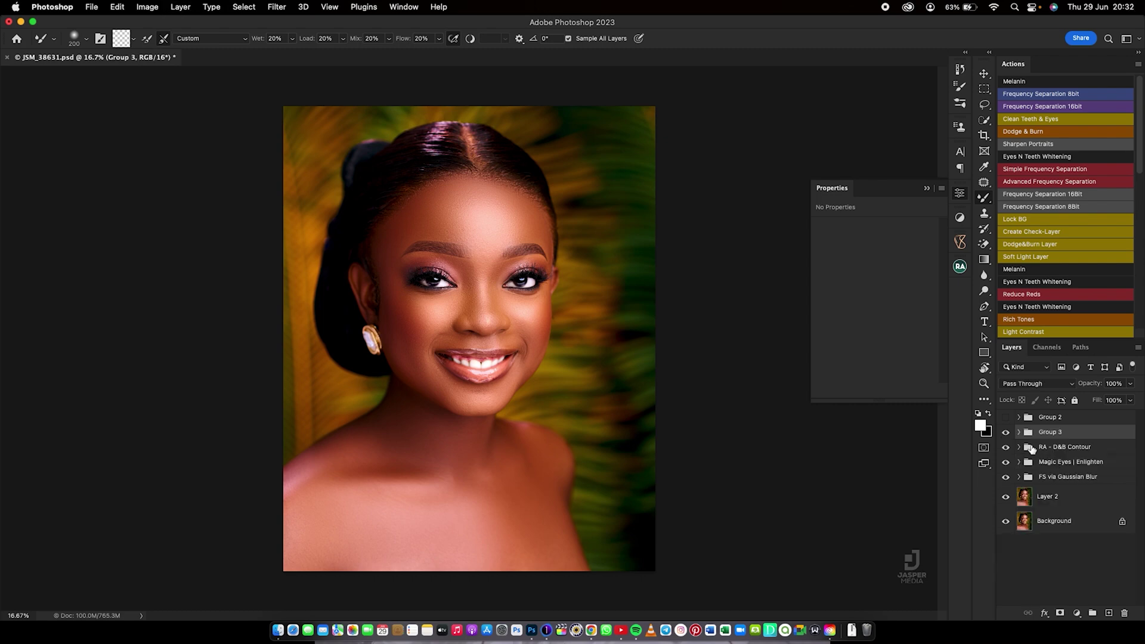
left_click(1005, 433)
left_click(1007, 434)
left_click(1006, 433)
left_click(1006, 434)
Step: Compare the color grade in Group 2 with the one in Group 3 by showing them in turn
left_click(1006, 418)
left_click(1007, 422)
left_click(1007, 419)
left_click(1007, 419)
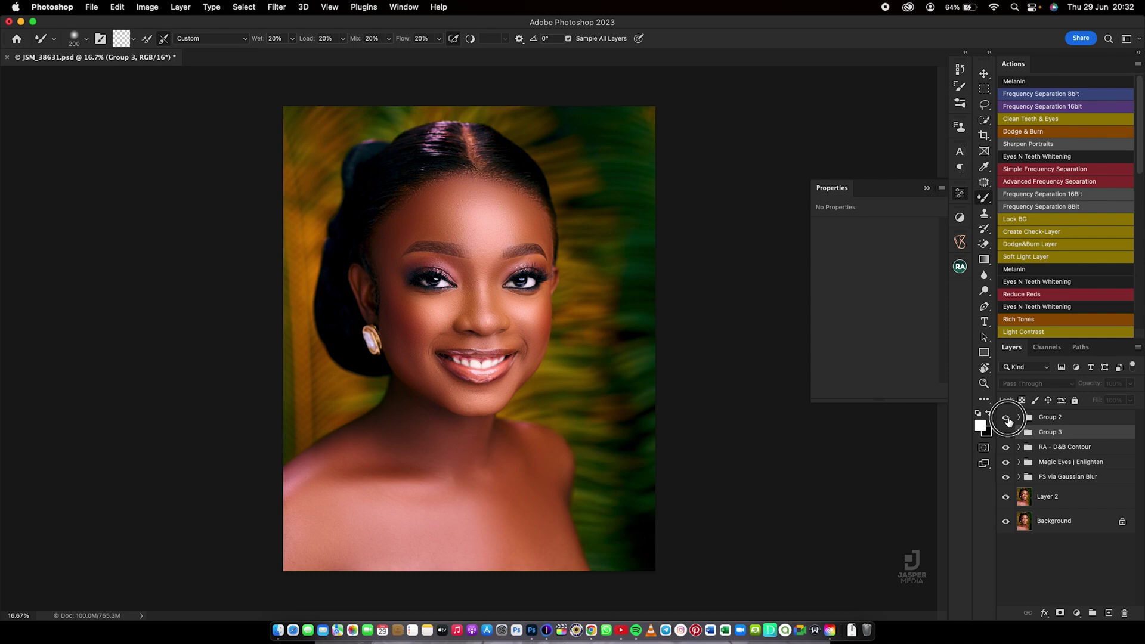
left_click(1007, 419)
left_click(1007, 418)
left_click(1007, 431)
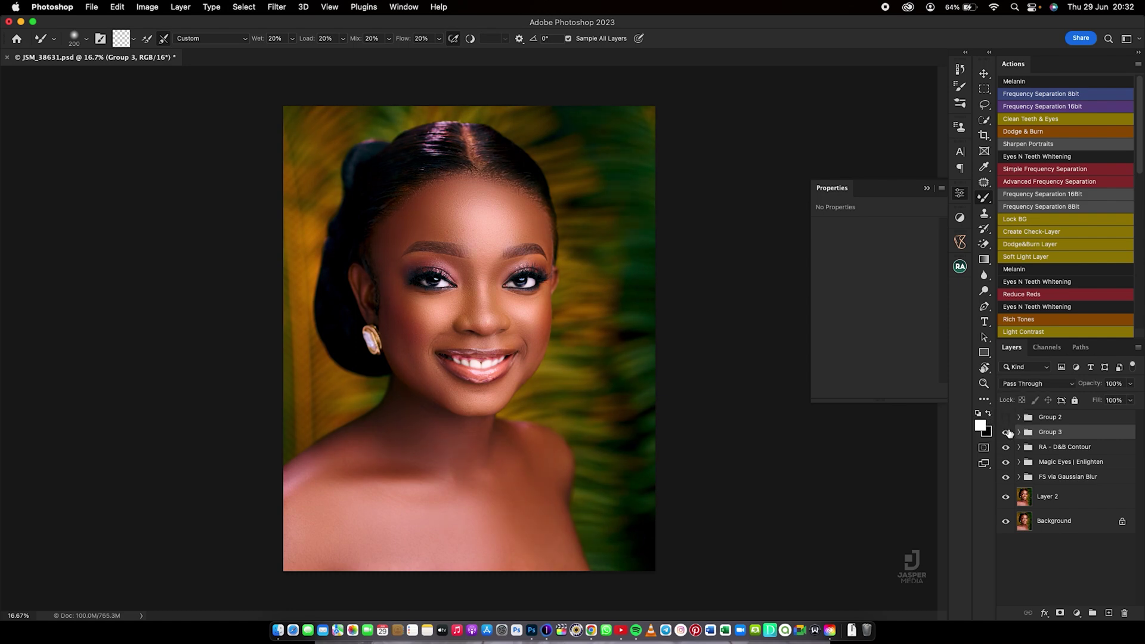
Step: Examine the portrait with and without the Group 3 color grade
left_click(1007, 432)
left_click(1006, 432)
left_click(1006, 432)
left_click(1007, 432)
left_click_drag(1091, 391, 1079, 391)
left_click(1007, 433)
left_click(1007, 433)
left_click(1008, 433)
left_click(1007, 433)
Step: Add a Black & White adjustment layer above Group 3, set to Multiply blending at 10% opacity
left_click(1077, 614)
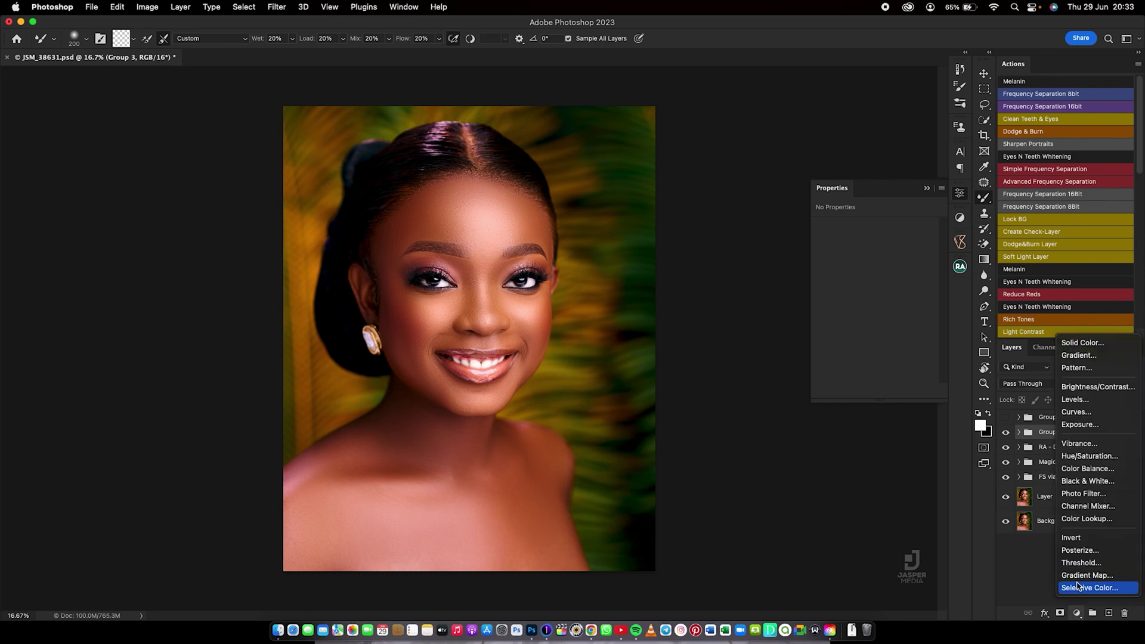
left_click(1067, 469)
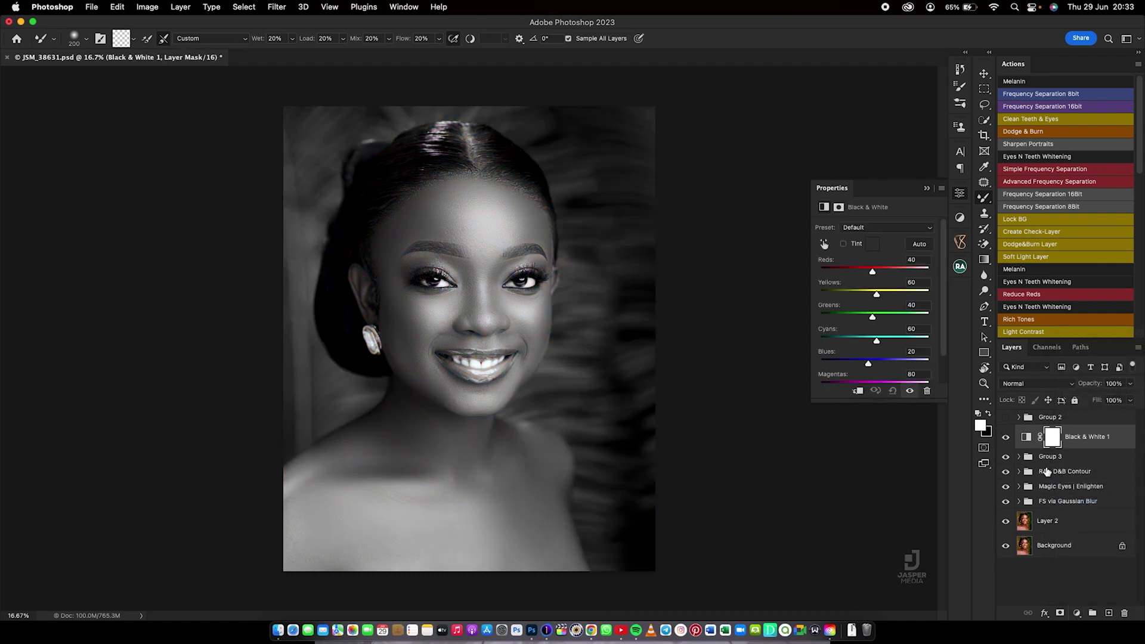
left_click(1028, 384)
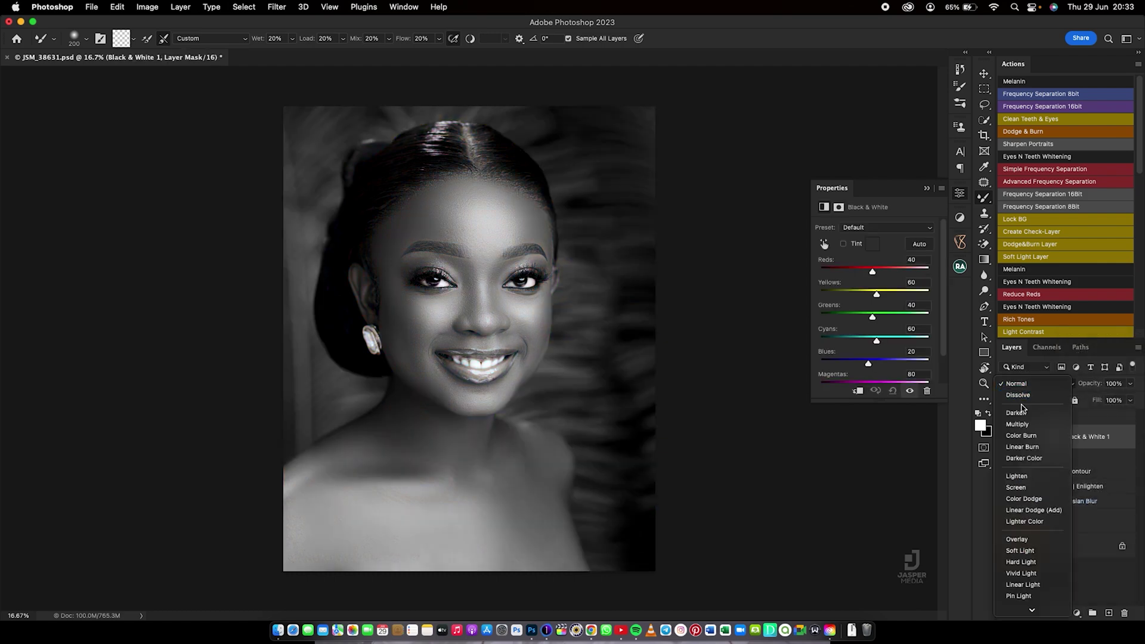
left_click(1018, 428)
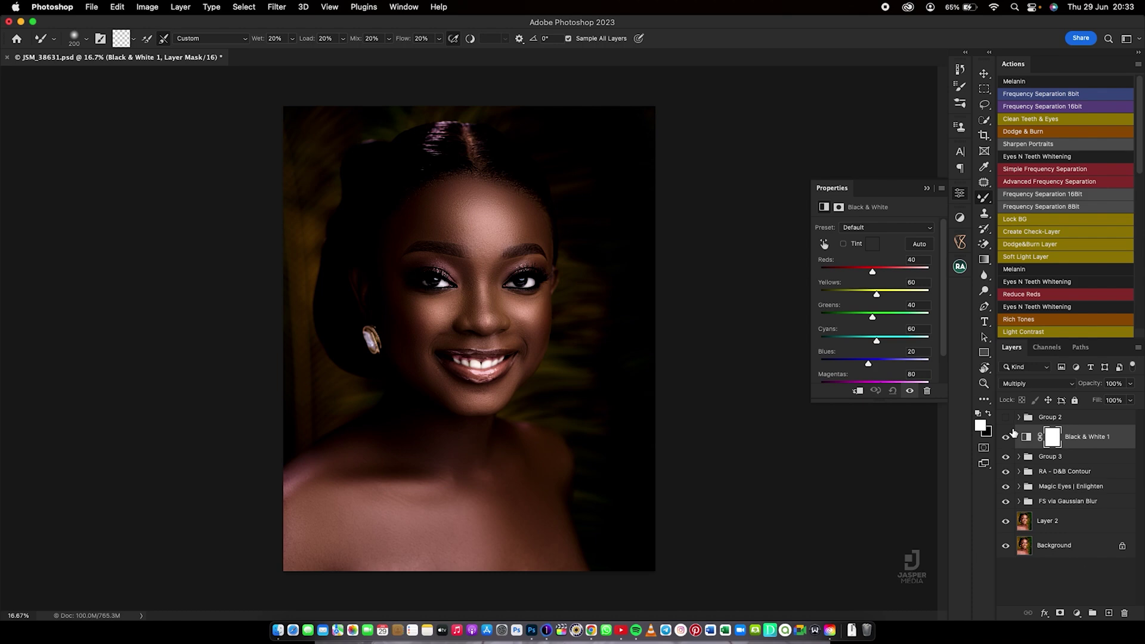
left_click(1116, 383)
type("10")
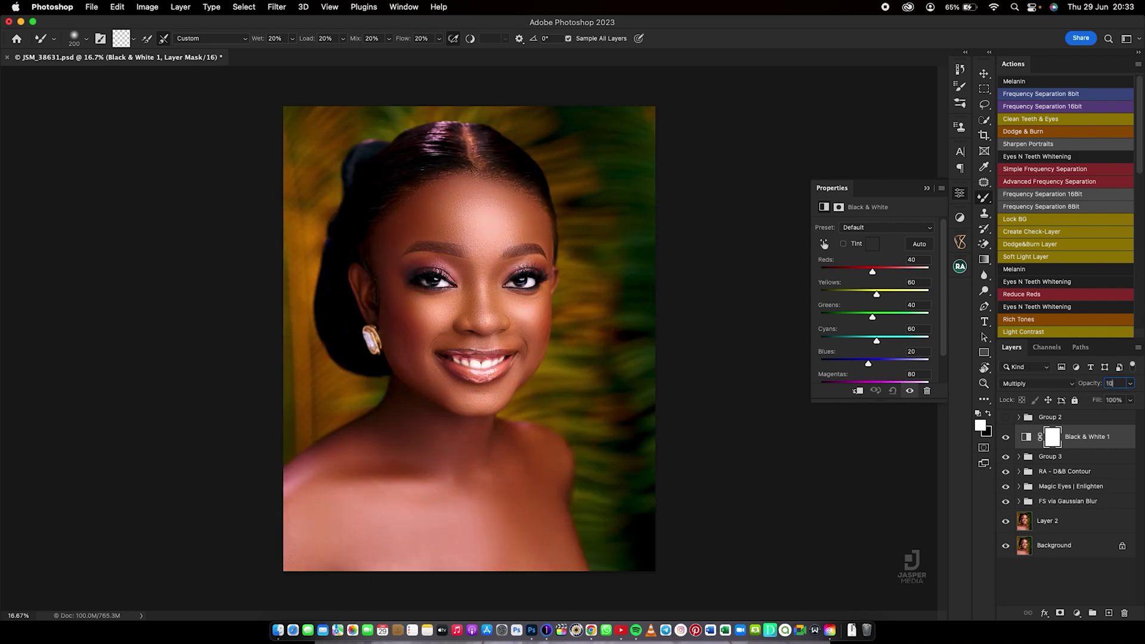
Step: Examine the tonal depth of the portrait with and without the Black & White layer
left_click(1005, 437)
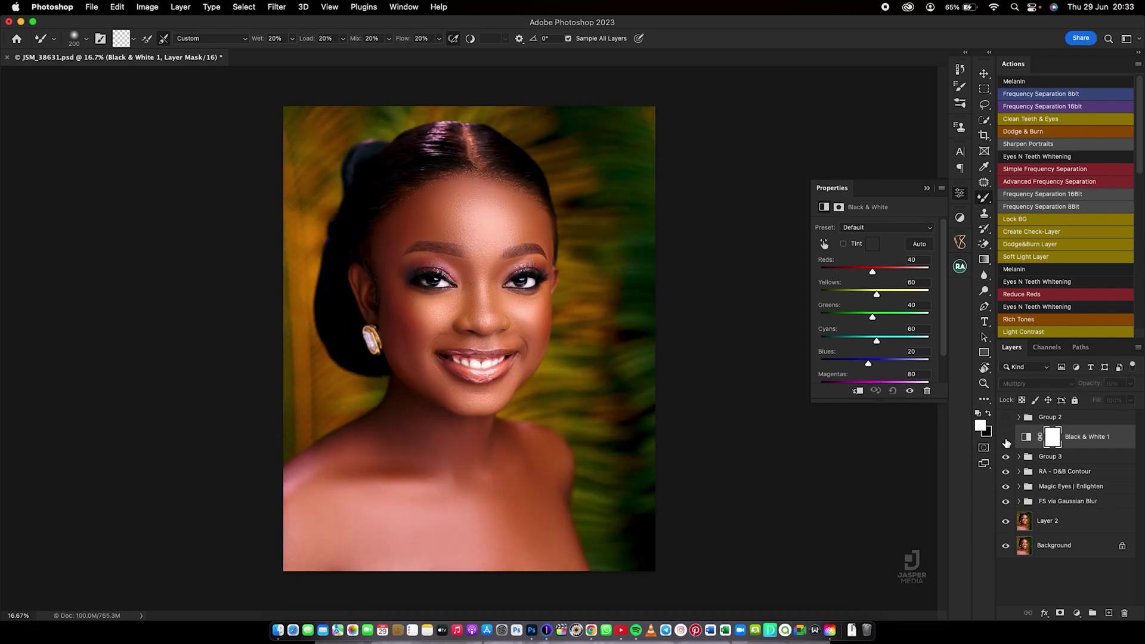
left_click(1006, 438)
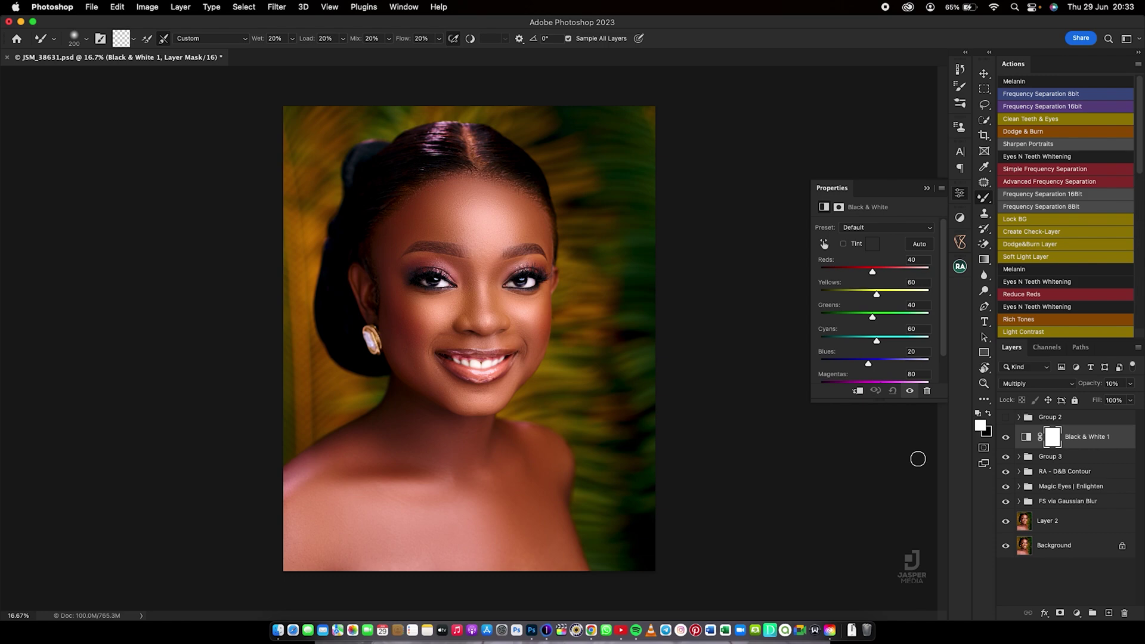
left_click(1006, 438)
left_click(1006, 438)
left_click(1006, 437)
left_click(1005, 437)
left_click(1005, 437)
left_click(1006, 437)
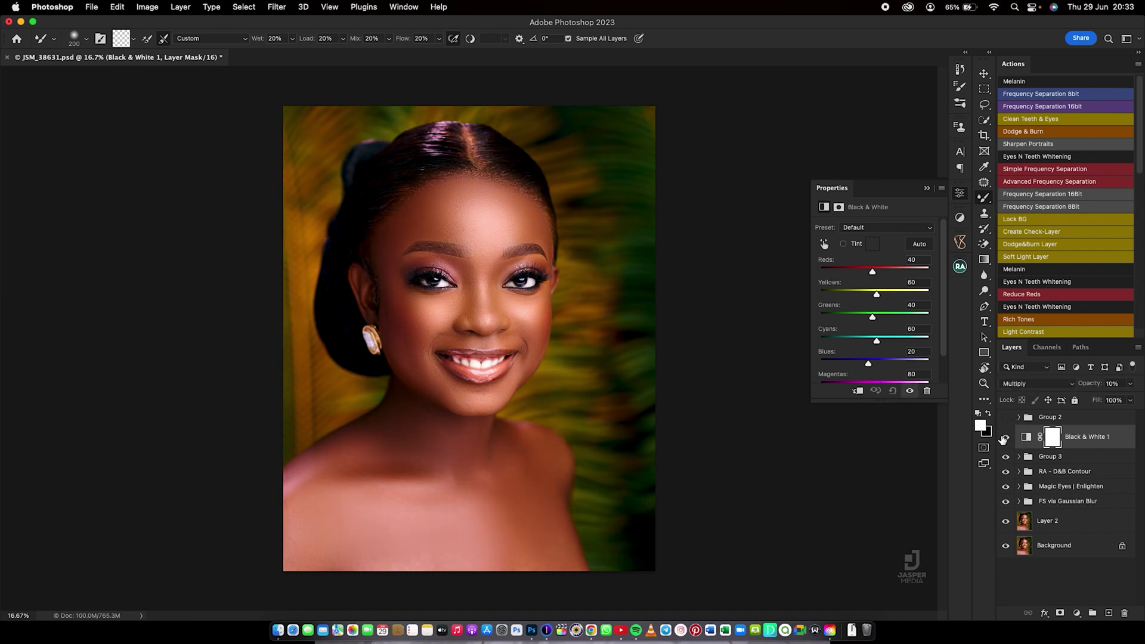